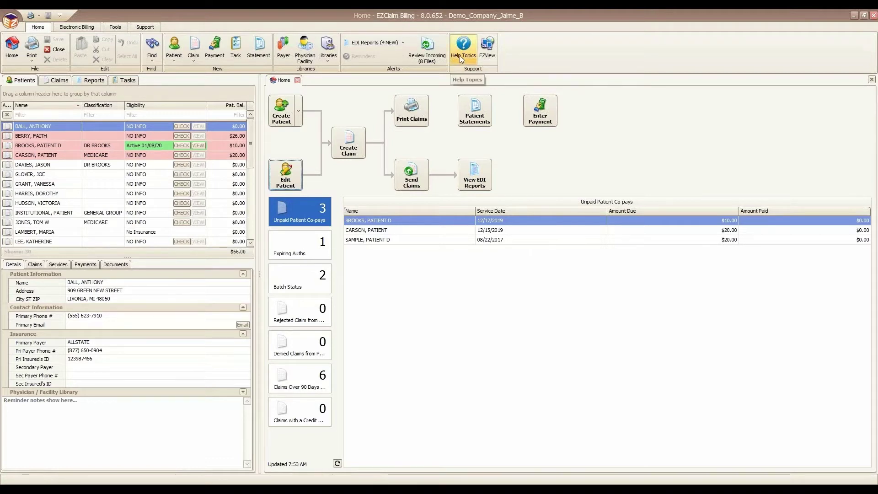
{"action": "left_click", "coordinate": [114, 27]}
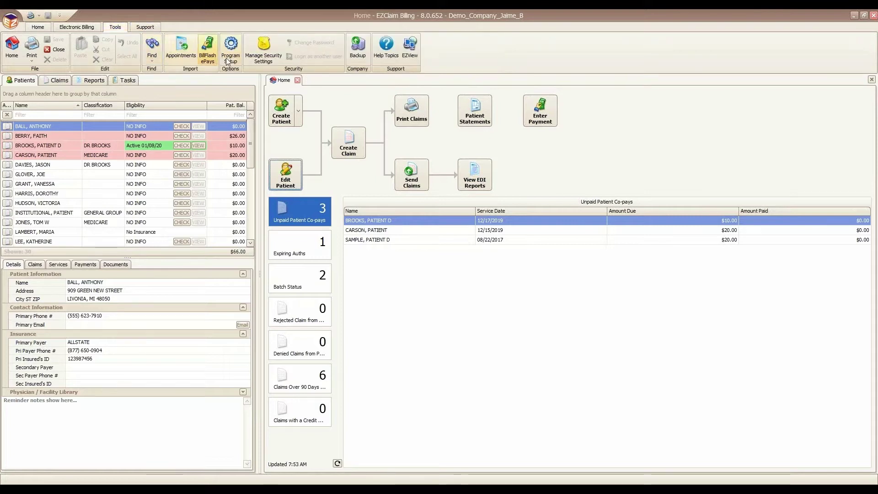
{"action": "left_click", "coordinate": [141, 27]}
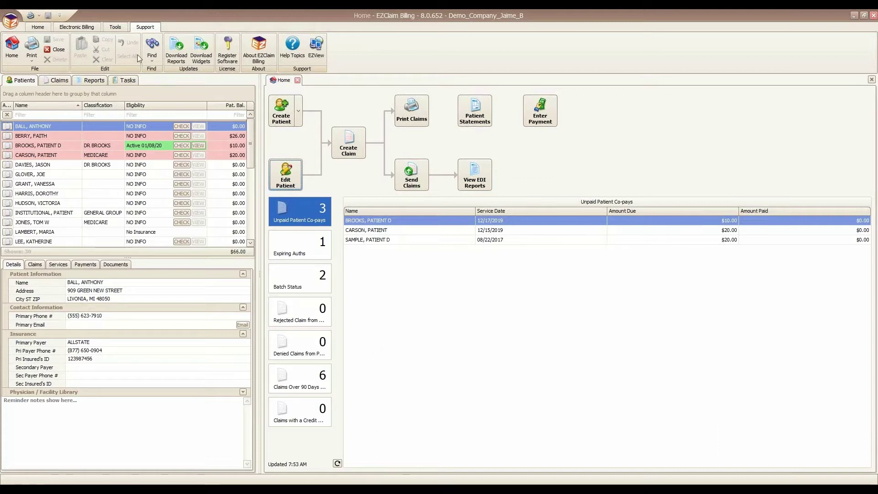
{"action": "left_click", "coordinate": [39, 28]}
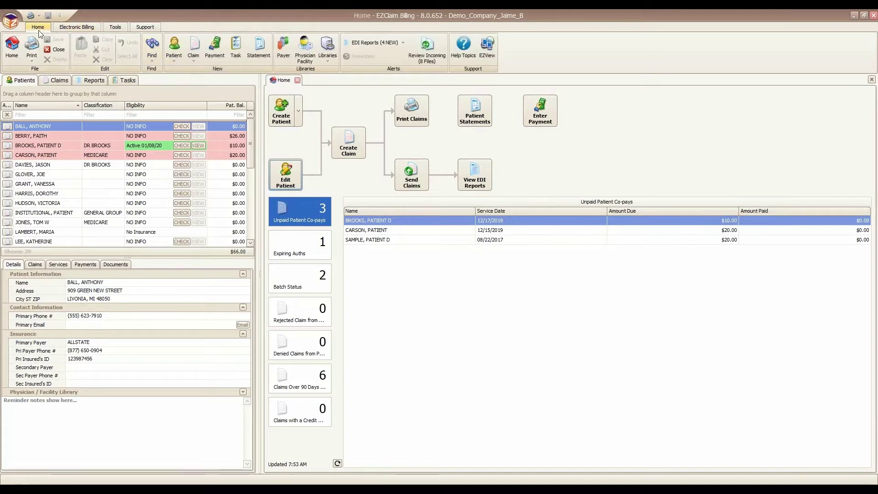
Step: Open the program setup with access to all settings by entering the ADMIN password
{"action": "left_click", "coordinate": [115, 27]}
{"action": "left_click", "coordinate": [224, 53]}
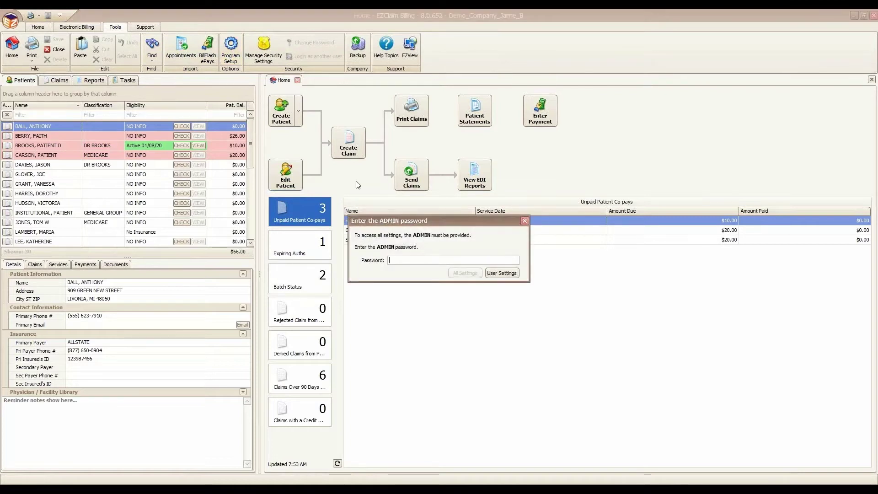
{"action": "type", "text": "***"}
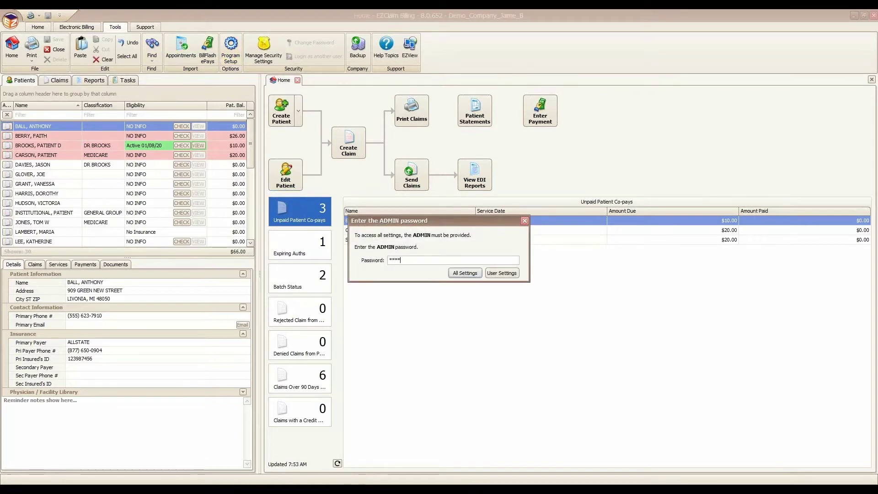
{"action": "key", "text": "Return"}
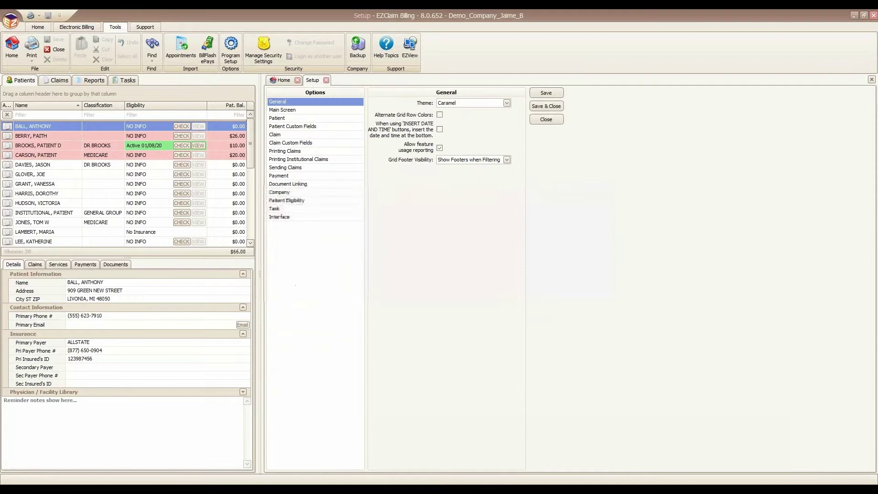
Step: Check the available widget layout choices in the Main Screen setup options
{"action": "left_click", "coordinate": [318, 111]}
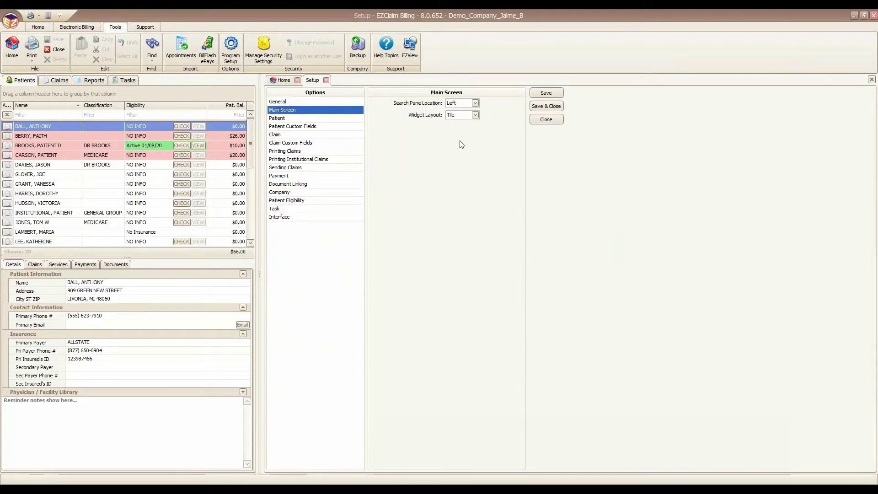
{"action": "left_click", "coordinate": [475, 114]}
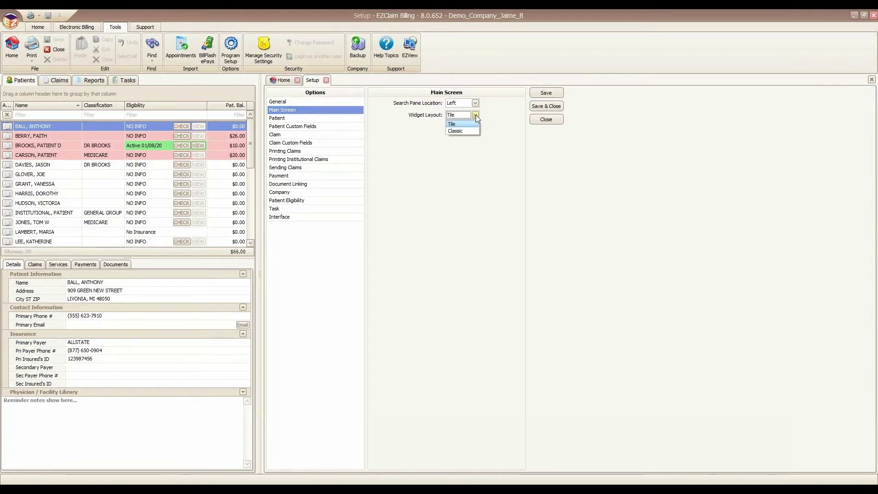
{"action": "left_click", "coordinate": [489, 142]}
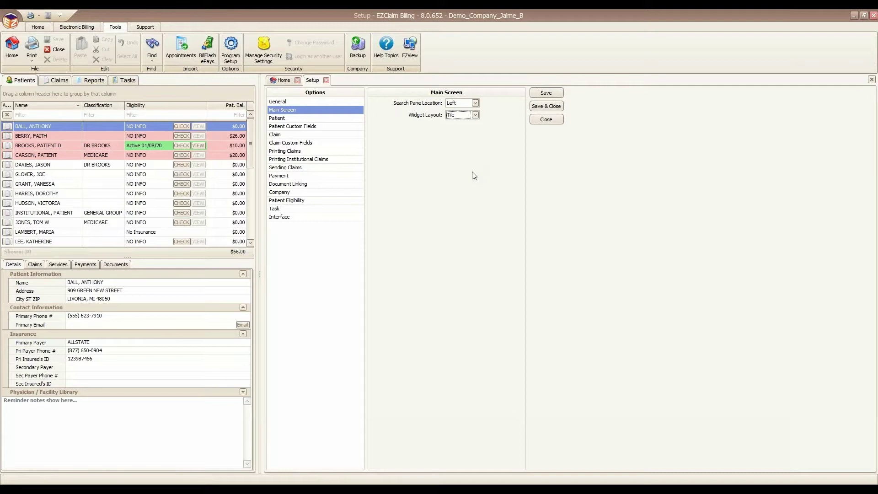
Step: On the home page, move Batch Status above Expiring Auths and Claims Over 90 Days to the top of the widgets, and display its list
{"action": "left_click", "coordinate": [283, 80]}
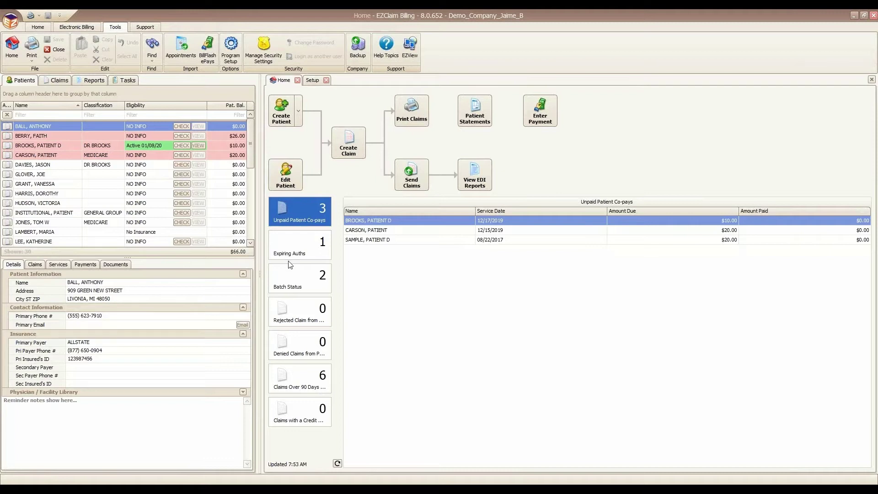
{"action": "left_click_drag", "start_coordinate": [289, 285], "coordinate": [293, 216]}
{"action": "left_click_drag", "start_coordinate": [294, 379], "coordinate": [294, 276]}
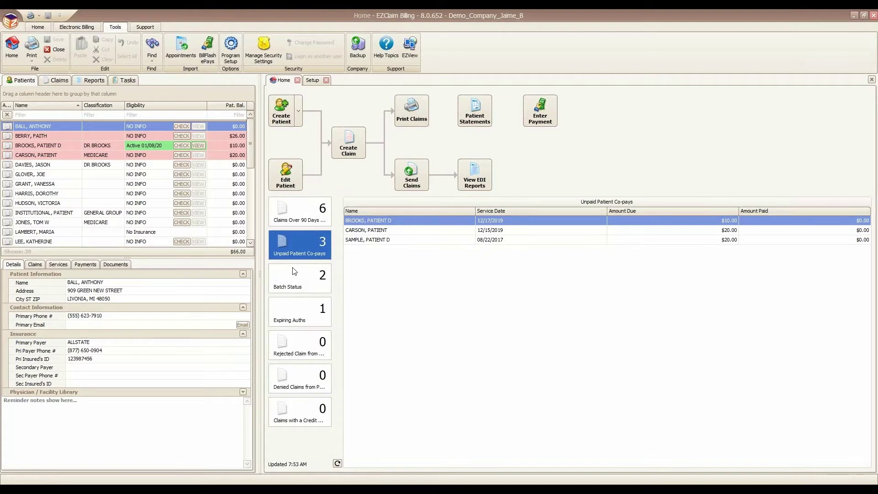
{"action": "left_click", "coordinate": [294, 215]}
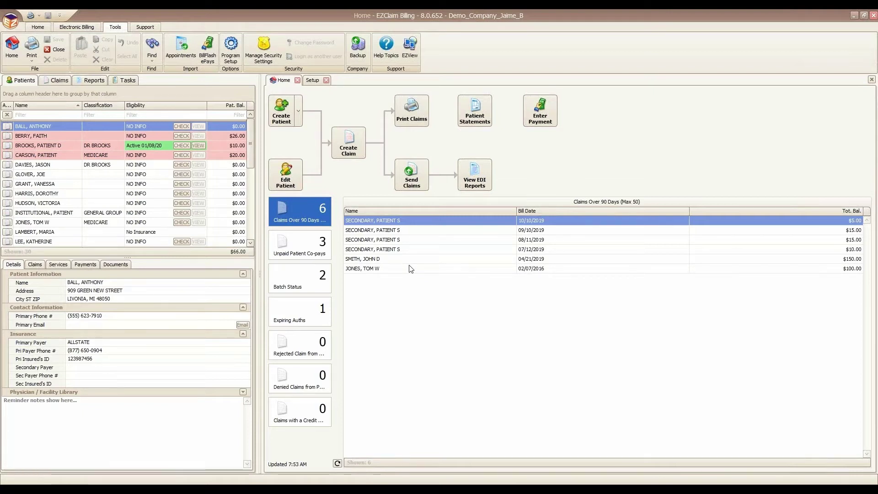
Step: Open the Claims Over 90 Days (Max 50) widget for editing from the widget library
{"action": "left_click", "coordinate": [38, 27]}
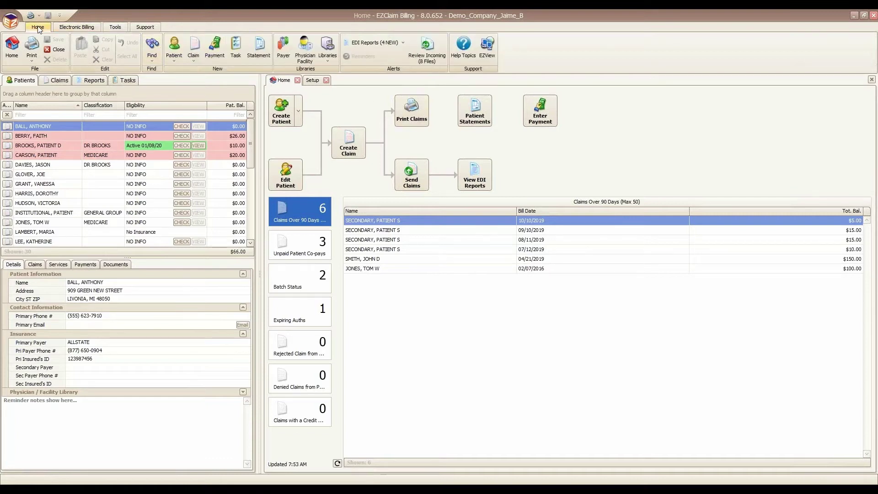
{"action": "left_click", "coordinate": [327, 57]}
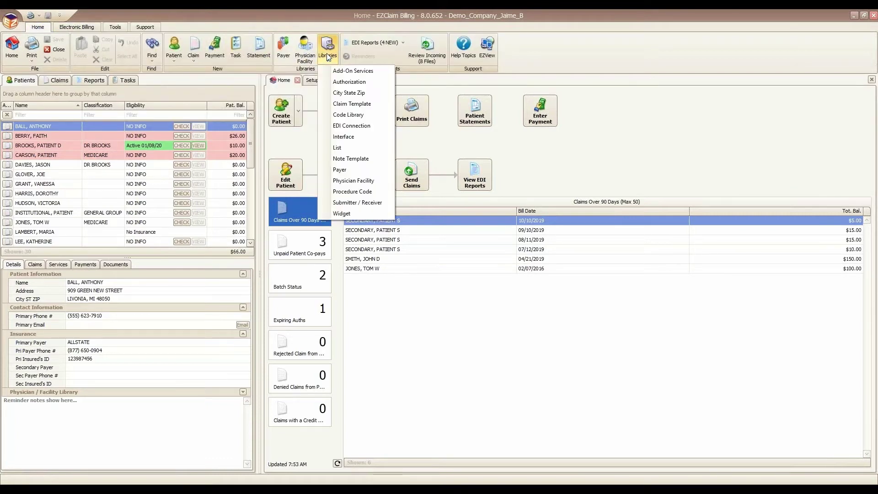
{"action": "left_click", "coordinate": [350, 212]}
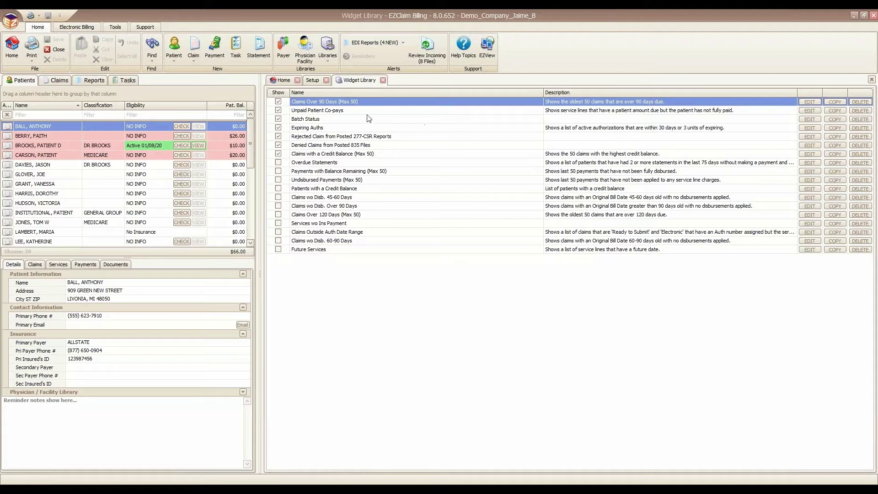
{"action": "left_click", "coordinate": [809, 102]}
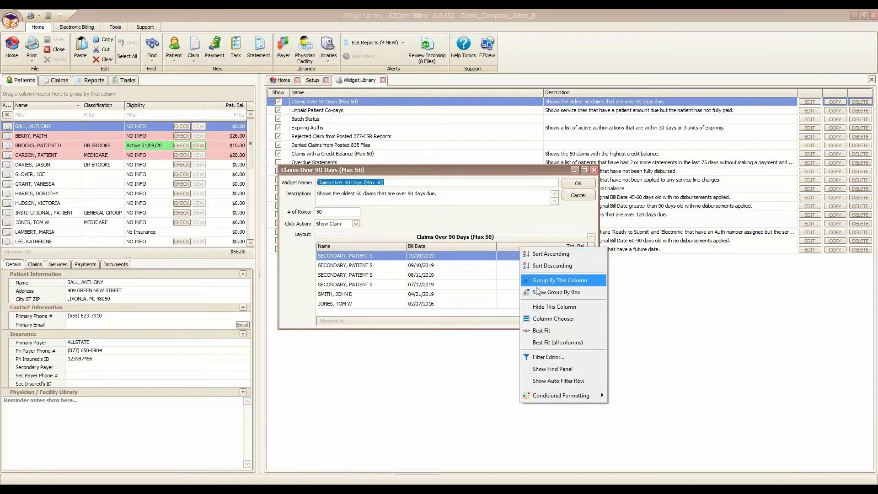
Step: Add the Ins. Bal. column to the widget layout between Bill Date and Tot. Bal
{"action": "left_click", "coordinate": [549, 319]}
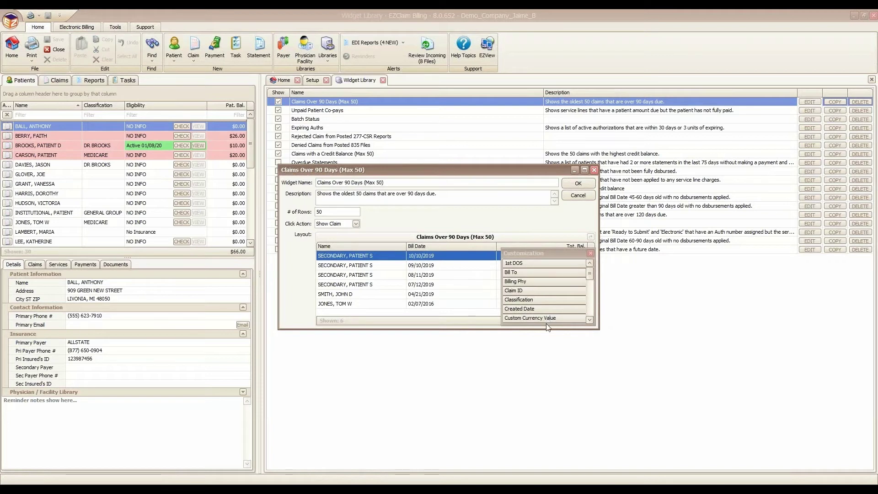
{"action": "left_click_drag", "start_coordinate": [595, 325], "coordinate": [688, 417]}
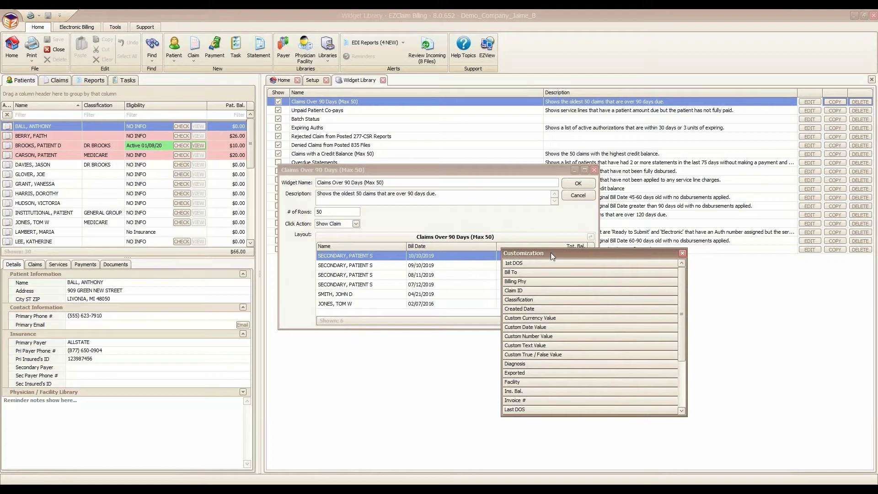
{"action": "left_click_drag", "start_coordinate": [551, 253], "coordinate": [638, 270]}
{"action": "left_click_drag", "start_coordinate": [624, 408], "coordinate": [510, 265]}
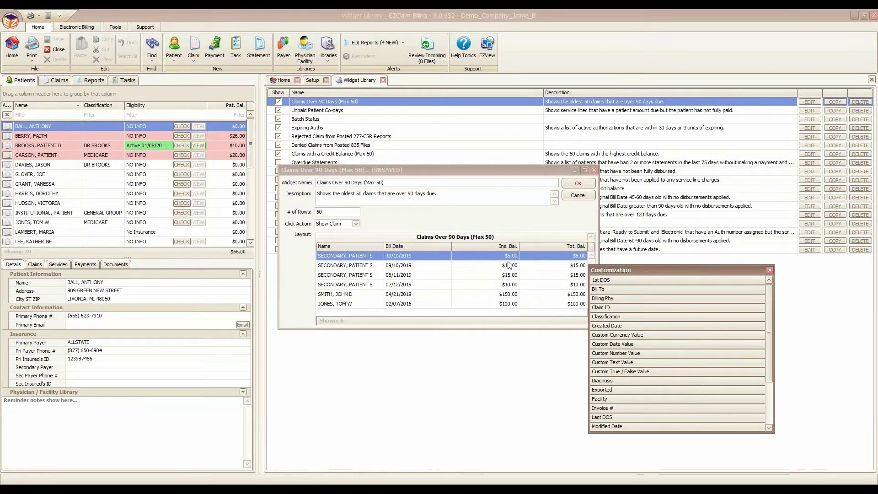
{"action": "left_click", "coordinate": [770, 270]}
Step: Filter the widget to Ins. Bal. is greater than 0.00 and remove the Tot. Bal. column from its layout
{"action": "right_click", "coordinate": [495, 247]}
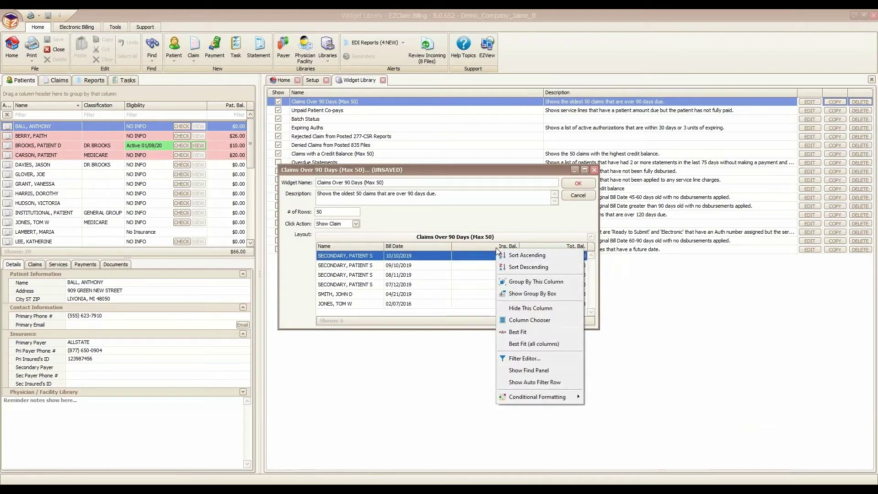
{"action": "left_click", "coordinate": [530, 358]}
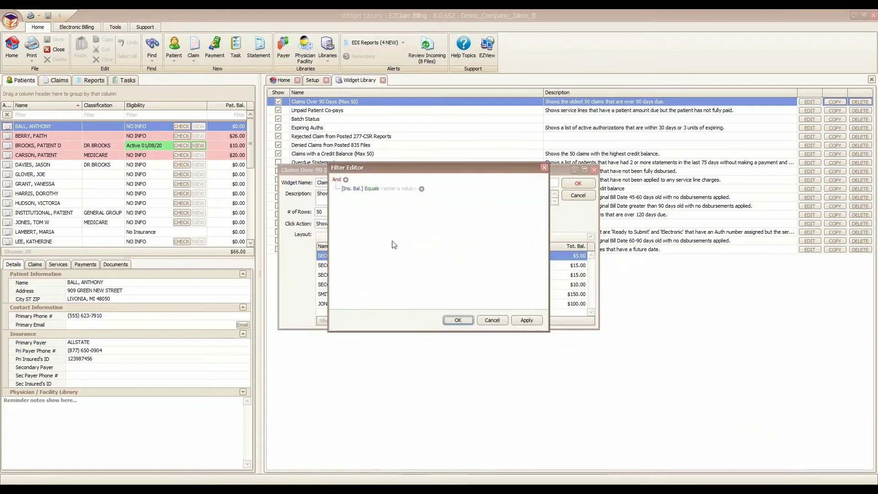
{"action": "left_click", "coordinate": [371, 188]}
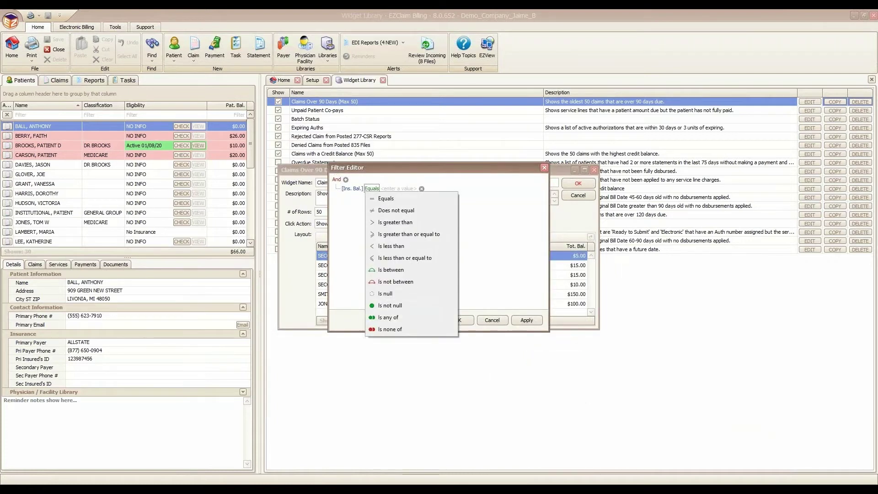
{"action": "left_click", "coordinate": [403, 222]}
{"action": "type", "text": "0.00"}
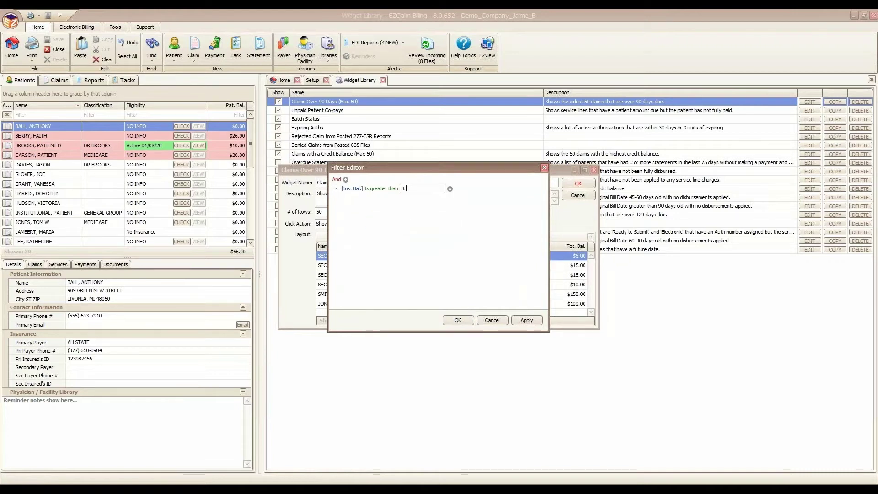
{"action": "left_click", "coordinate": [458, 319]}
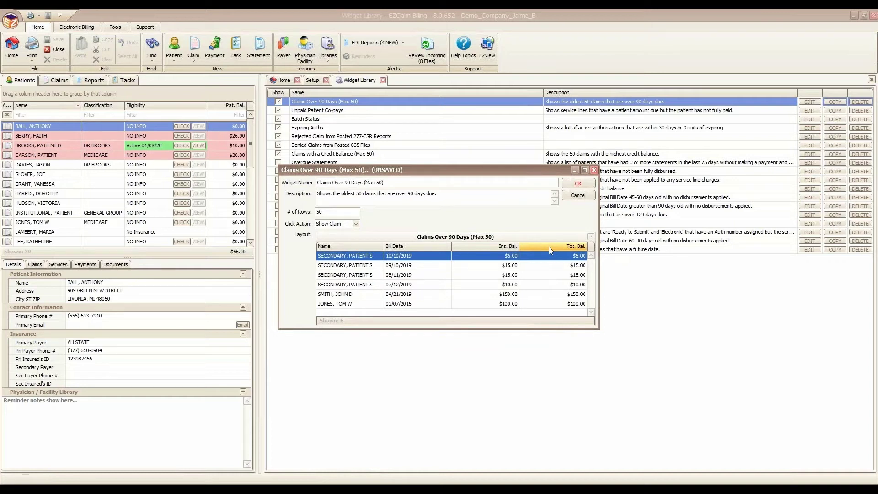
{"action": "left_click_drag", "start_coordinate": [549, 246], "coordinate": [547, 218]}
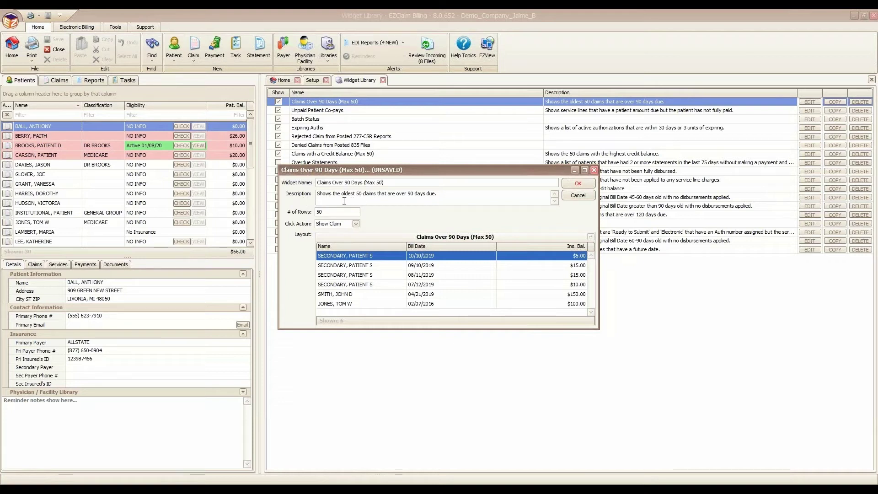
Step: Insert "with Ins Bal" after "claims" in the widget description, and save the widget before returning to the home page
{"action": "left_click", "coordinate": [376, 195]}
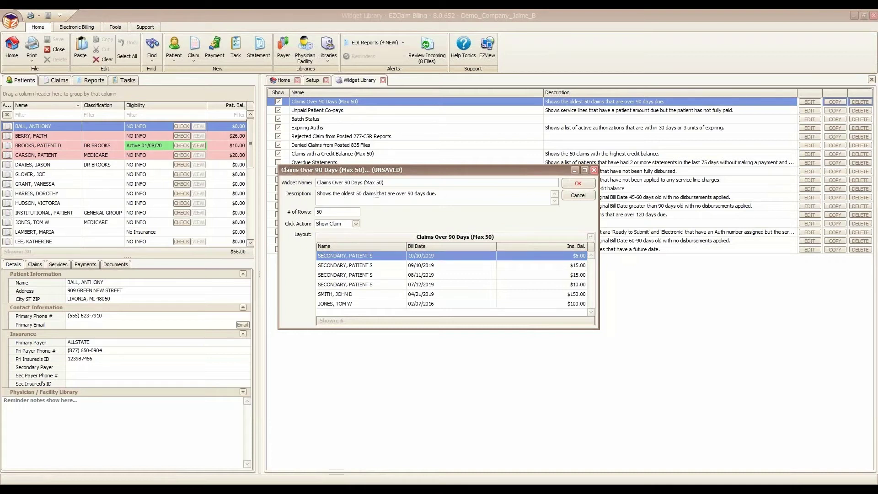
{"action": "type", "text": "with Ins Bal"}
{"action": "left_click", "coordinate": [356, 224]}
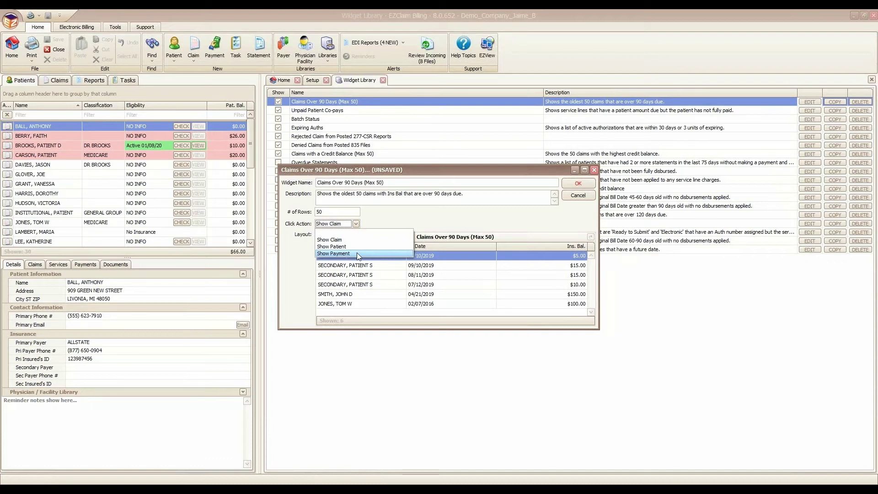
{"action": "left_click", "coordinate": [404, 225]}
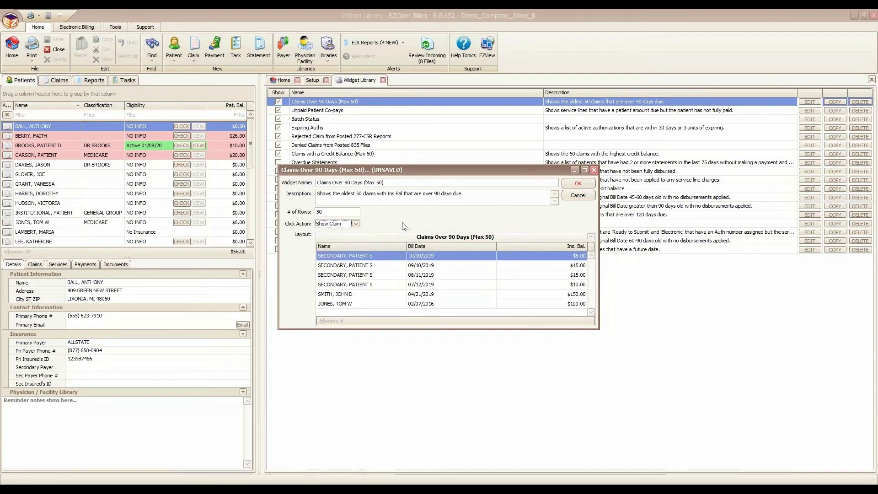
{"action": "left_click", "coordinate": [580, 182]}
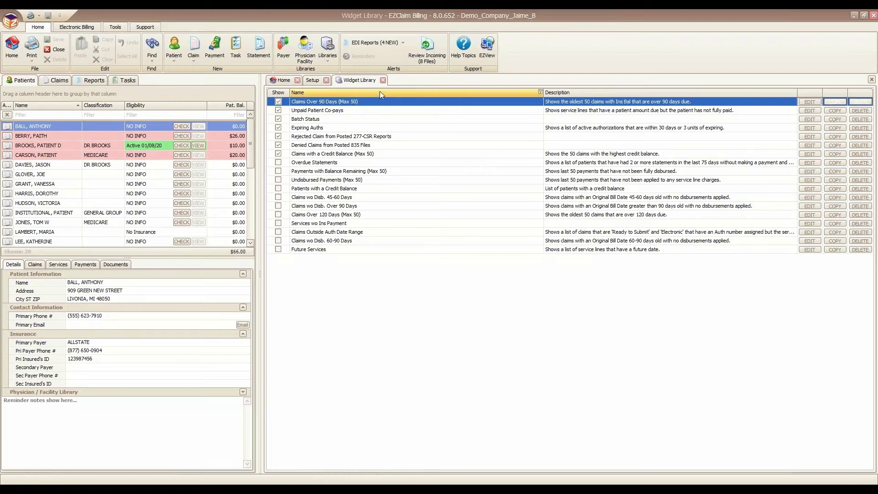
{"action": "left_click", "coordinate": [277, 81]}
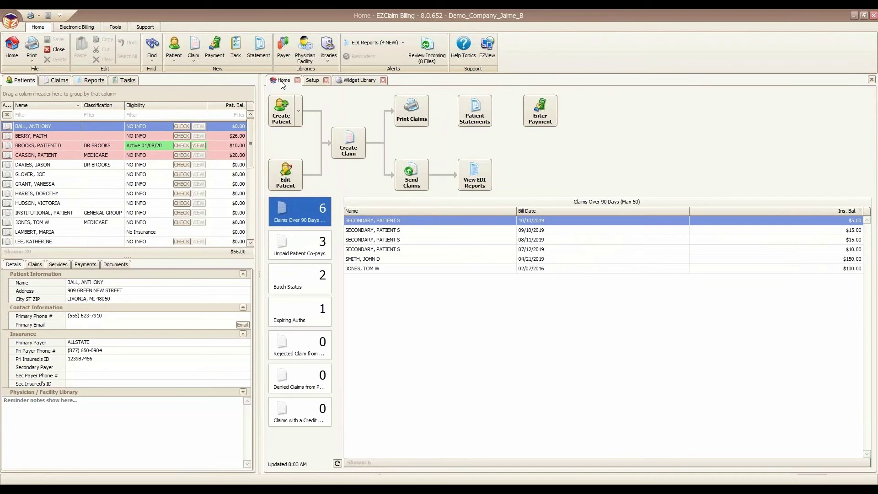
Step: Open the patient search grid and filter it to patients whose Primary Payer is blank
{"action": "left_click", "coordinate": [147, 48]}
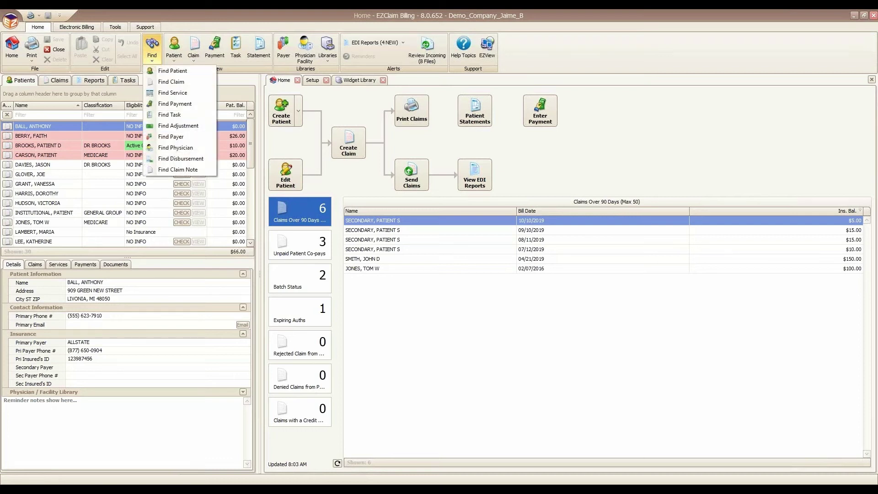
{"action": "left_click", "coordinate": [162, 71]}
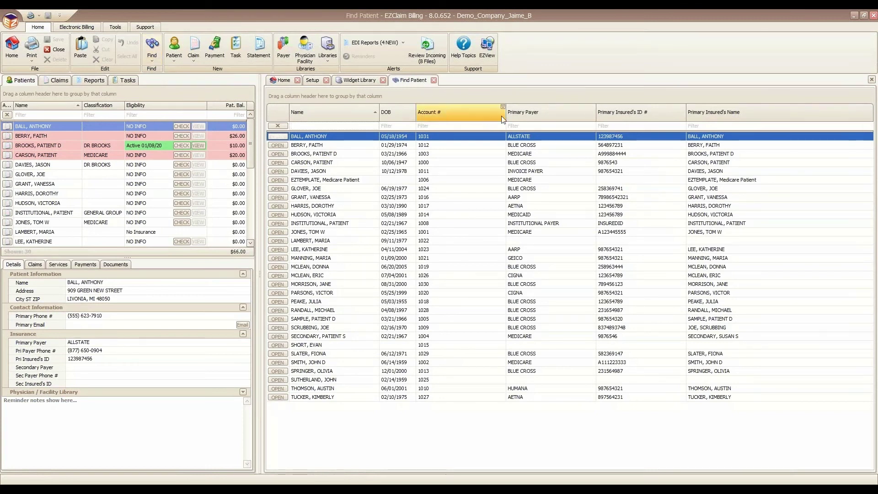
{"action": "right_click", "coordinate": [520, 113]}
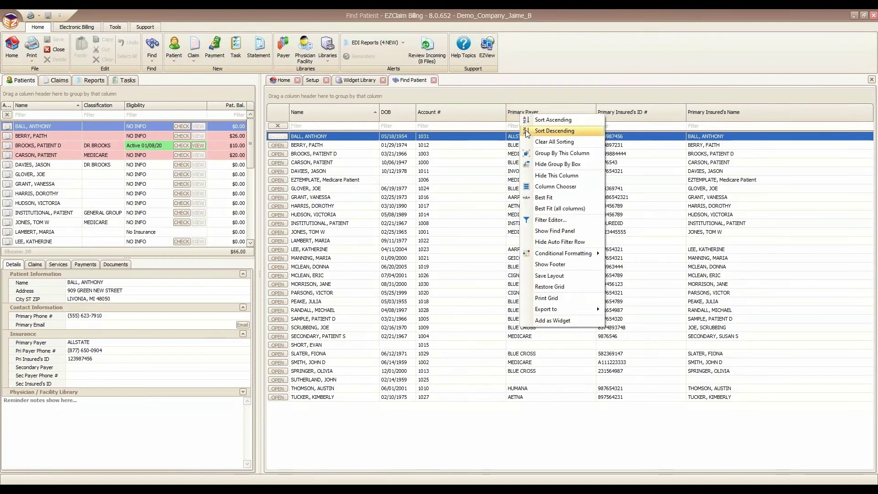
{"action": "left_click", "coordinate": [544, 220]}
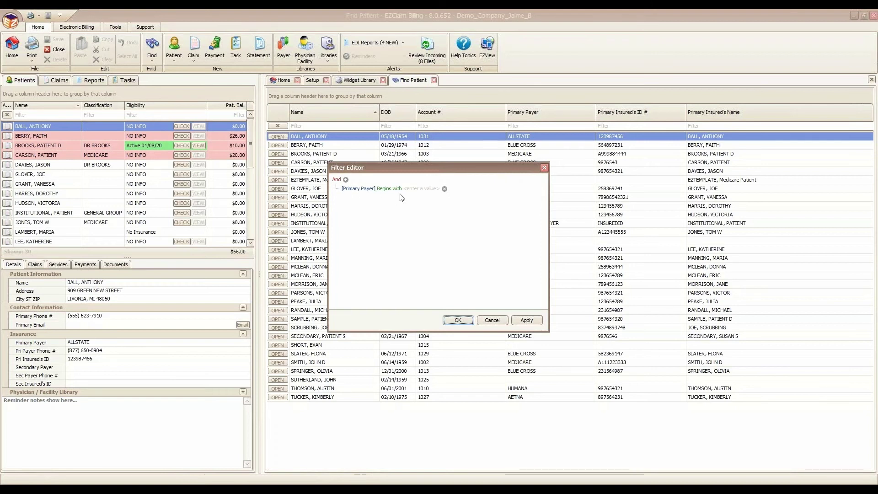
{"action": "left_click", "coordinate": [389, 190]}
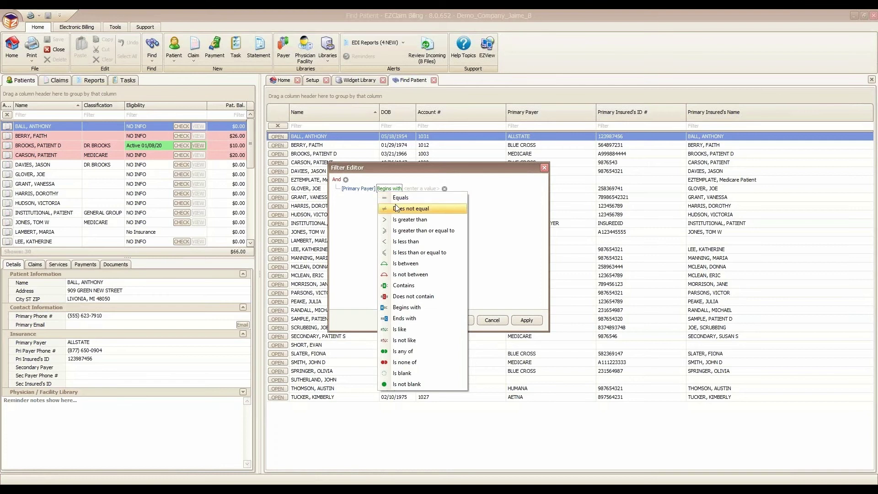
{"action": "left_click", "coordinate": [404, 373]}
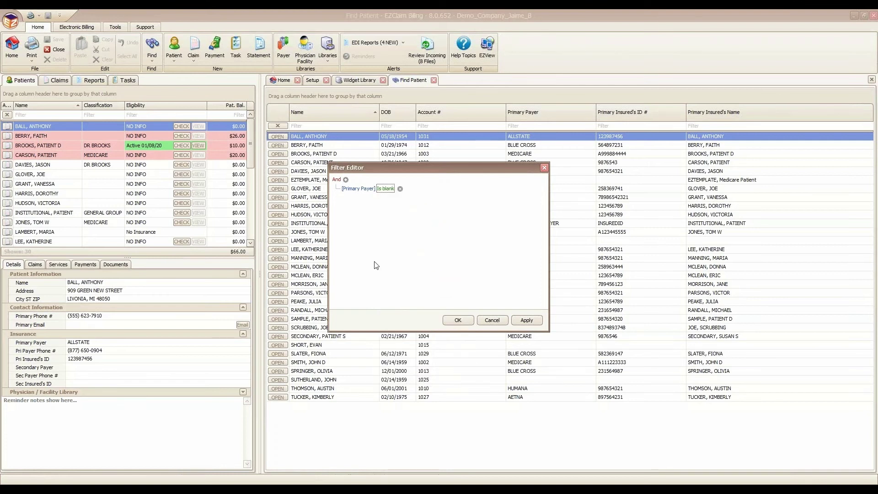
{"action": "left_click", "coordinate": [457, 321]}
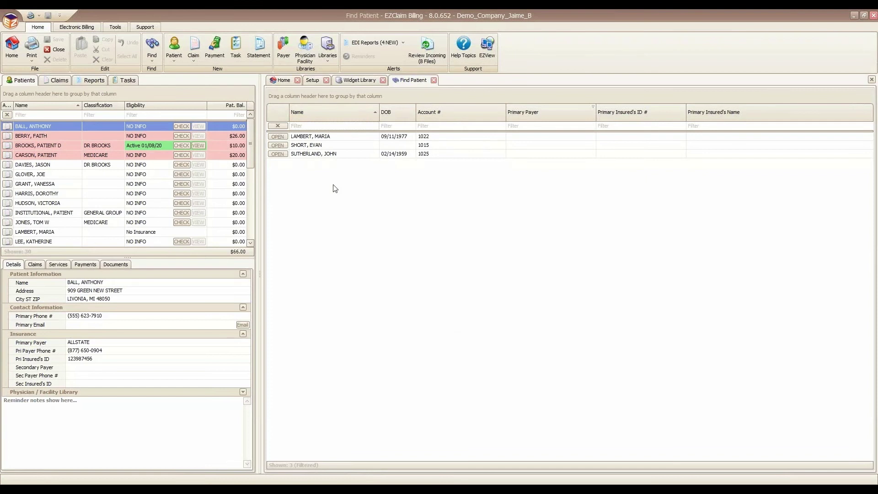
Step: Add the filtered patient grid as a widget named "Private pay" with the description "No insurance patients"
{"action": "right_click", "coordinate": [466, 113]}
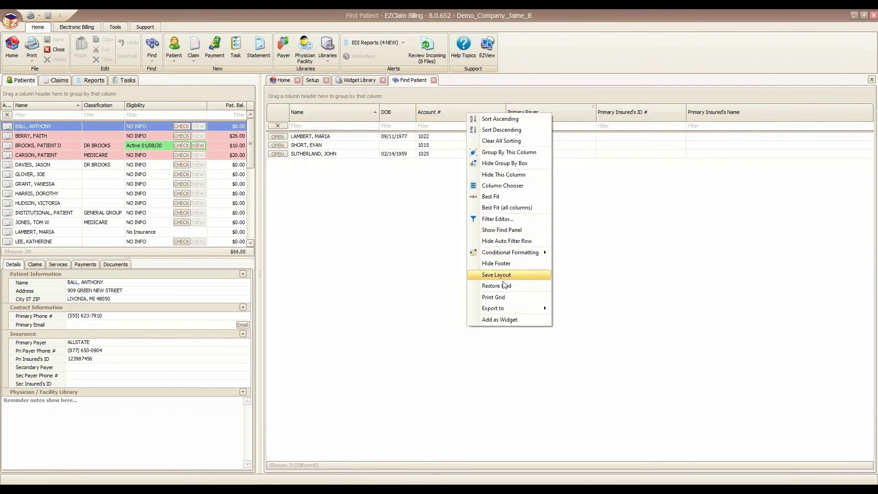
{"action": "left_click", "coordinate": [503, 320]}
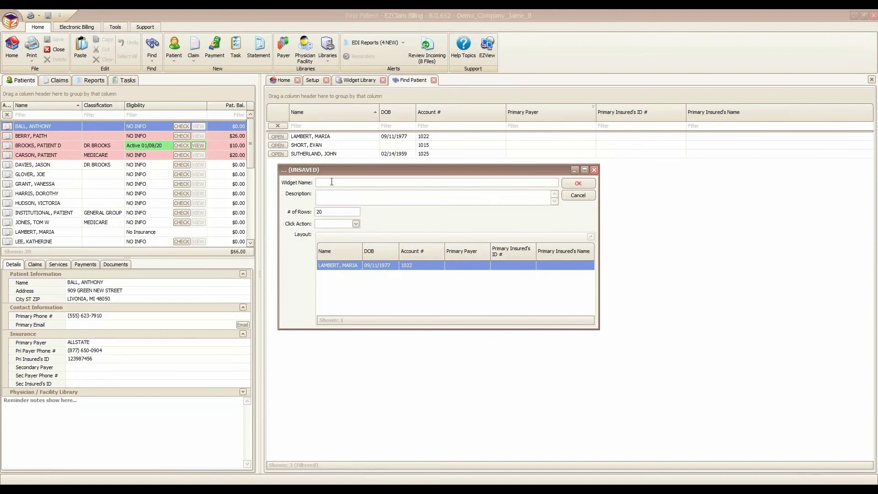
{"action": "type", "text": "Priva"}
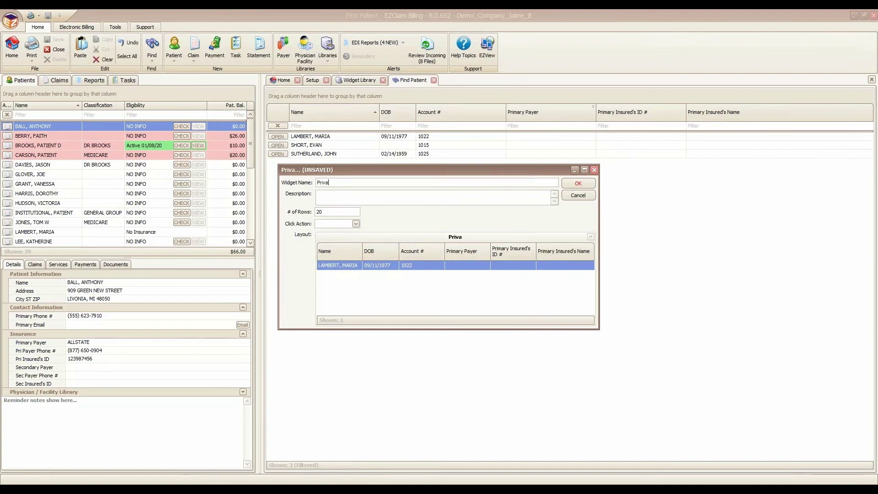
{"action": "type", "text": "te pay"}
{"action": "key", "text": "Tab"}
{"action": "type", "text": "No insurance patient"}
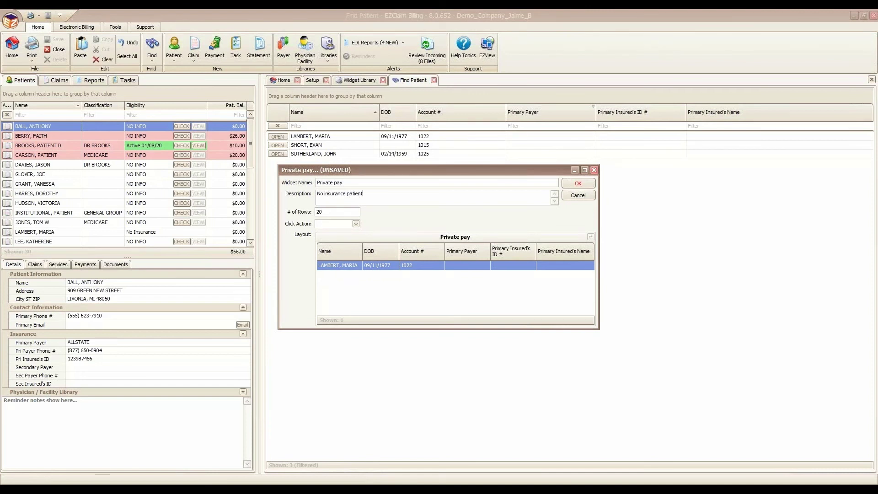
{"action": "type", "text": "s"}
Step: Set the widget's number of rows to 100 and its click action to Show Patient, and save the widget
{"action": "key", "text": "Tab"}
{"action": "type", "text": "100"}
{"action": "left_click", "coordinate": [357, 224]}
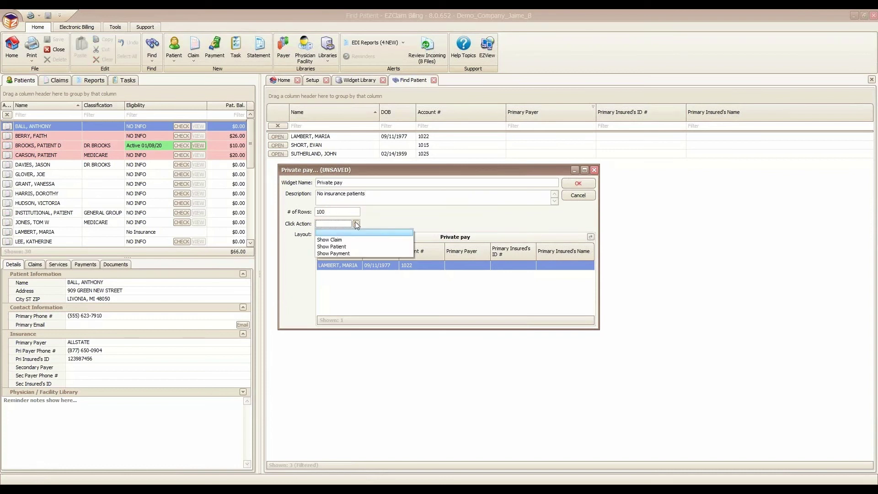
{"action": "left_click", "coordinate": [350, 246]}
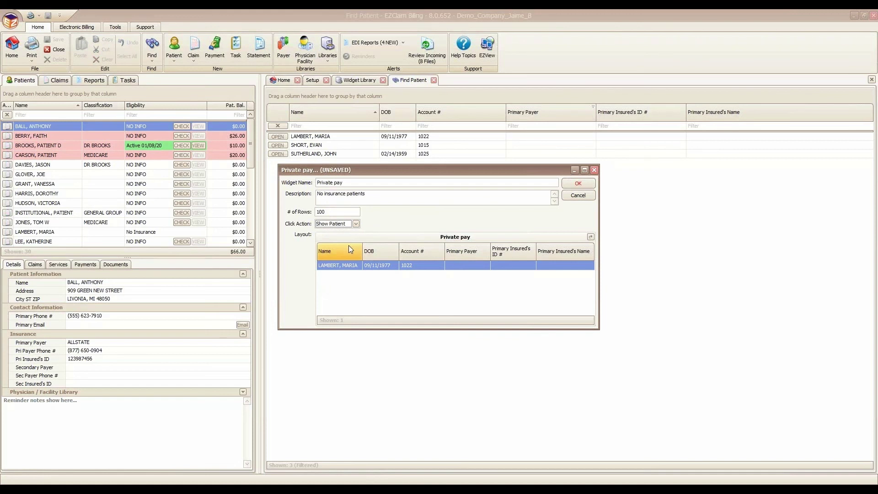
{"action": "left_click", "coordinate": [581, 183]}
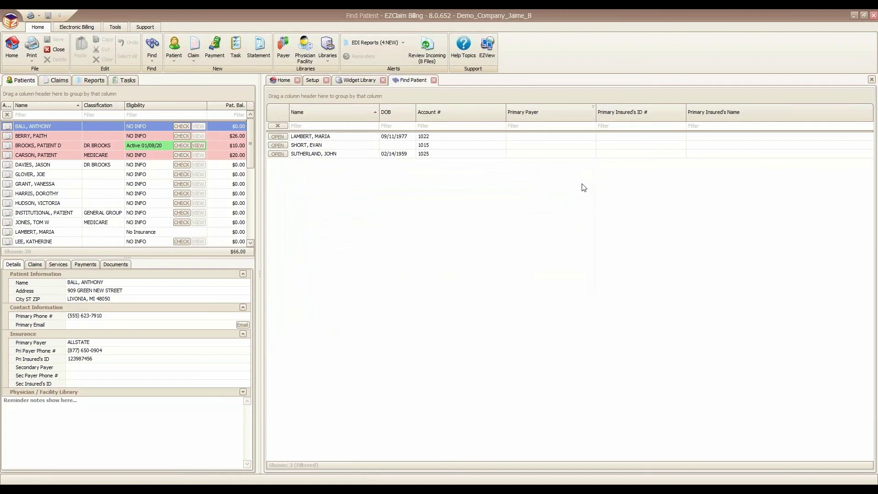
Step: Display the Private pay widget on the home page, open its first listed patient's record, and close that record again
{"action": "left_click", "coordinate": [286, 81]}
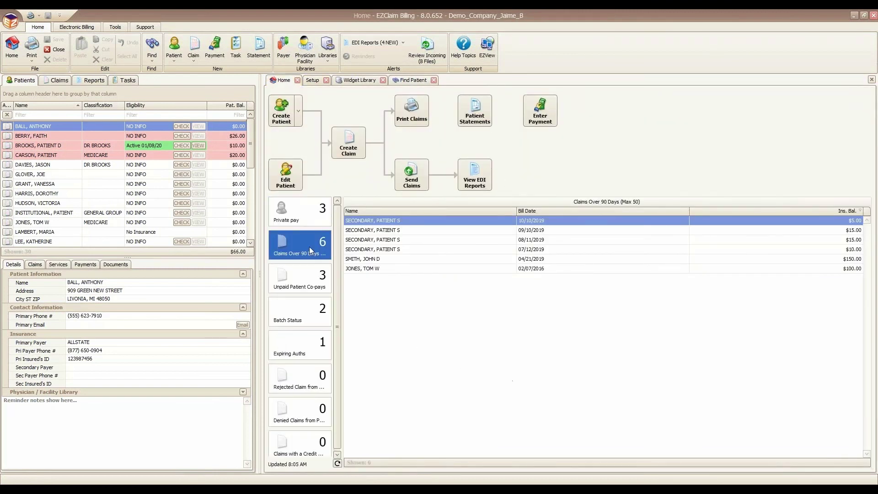
{"action": "left_click", "coordinate": [299, 208]}
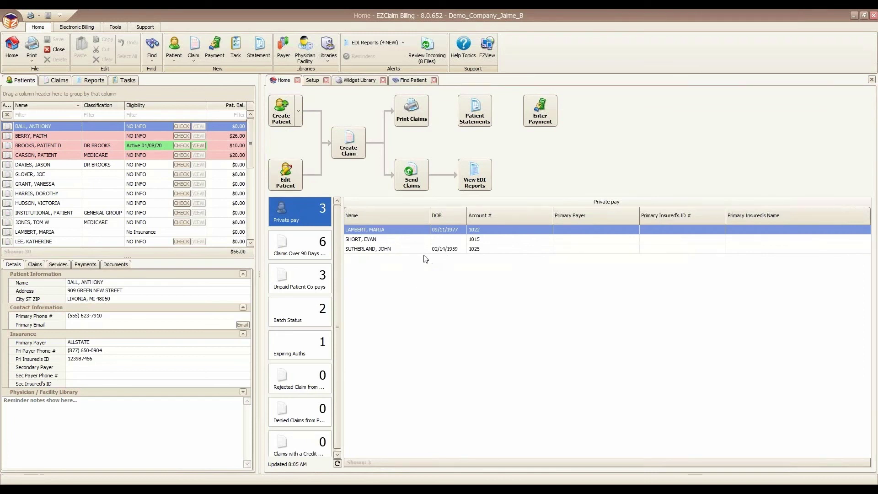
{"action": "double_click", "coordinate": [396, 229]}
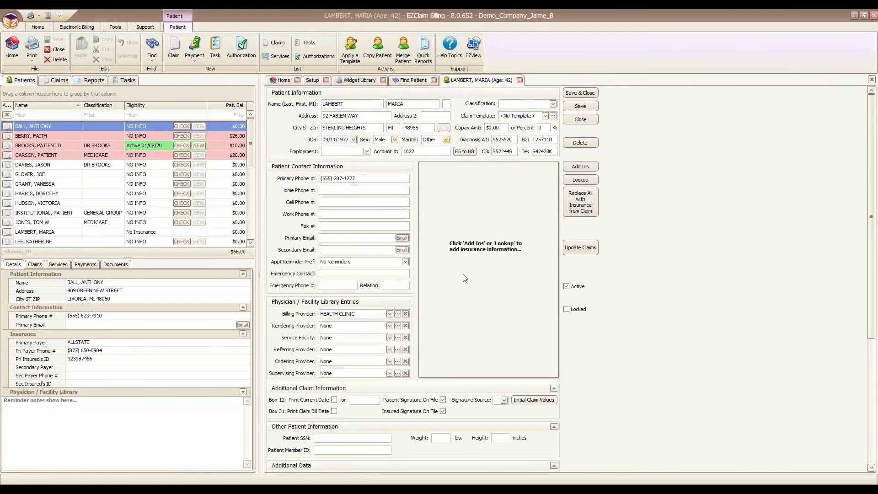
{"action": "left_click", "coordinate": [520, 80]}
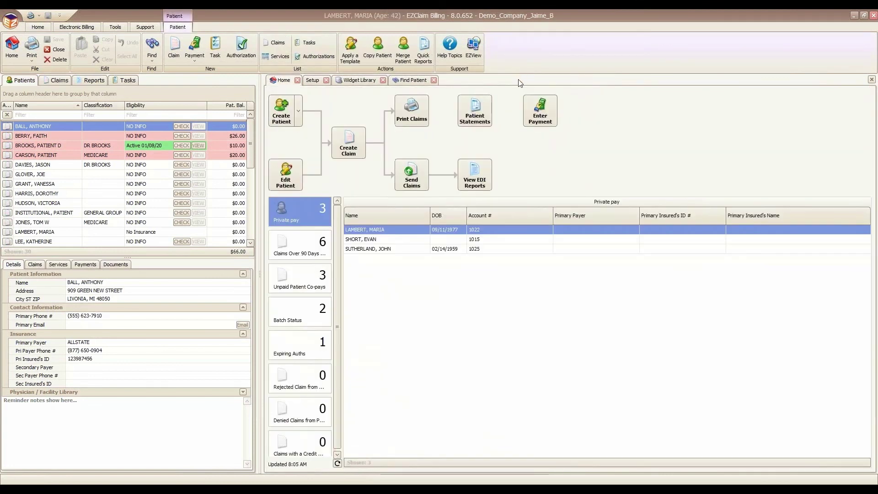